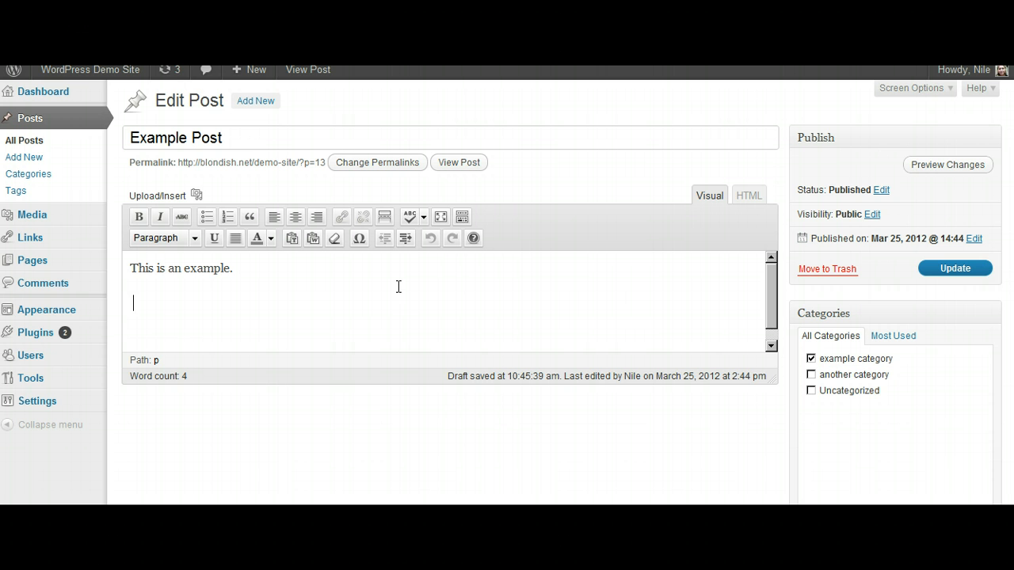
# Step: Upload the image infogeekhumorgraphic-thumbnail from the computer through the post's media uploader
pyautogui.click(397, 286)
pyautogui.click(196, 197)
pyautogui.click(195, 197)
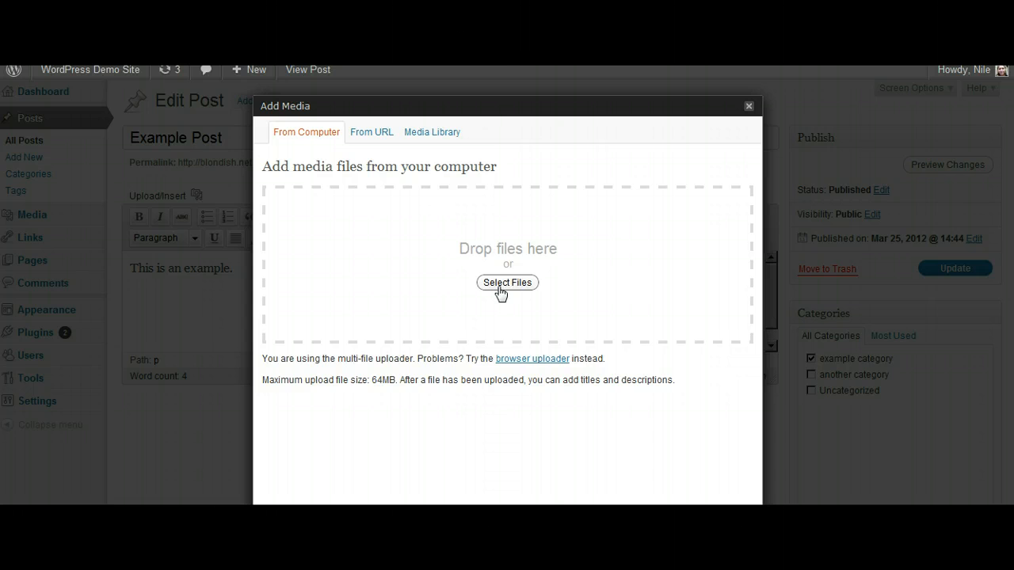
pyautogui.click(318, 171)
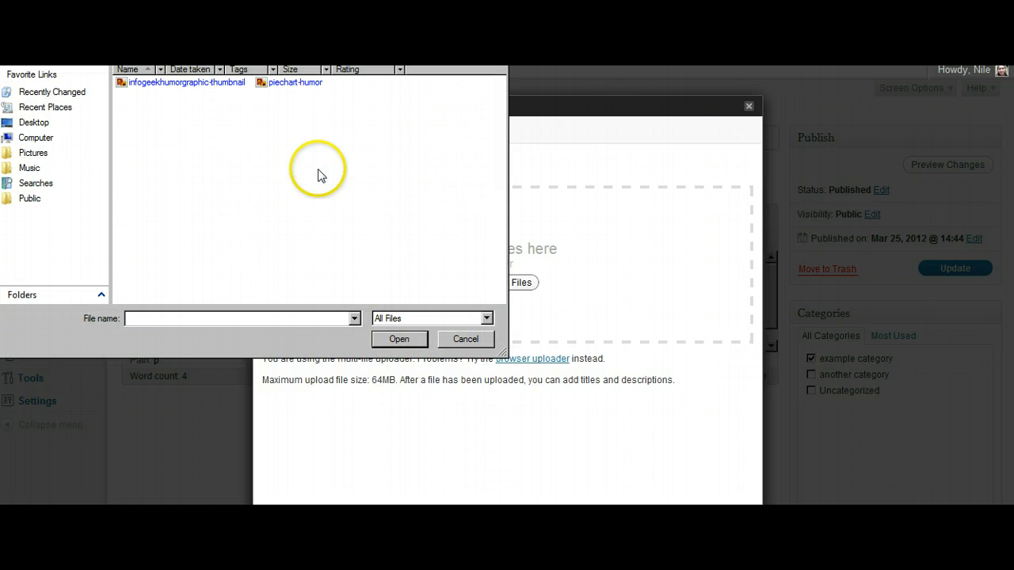
pyautogui.click(288, 84)
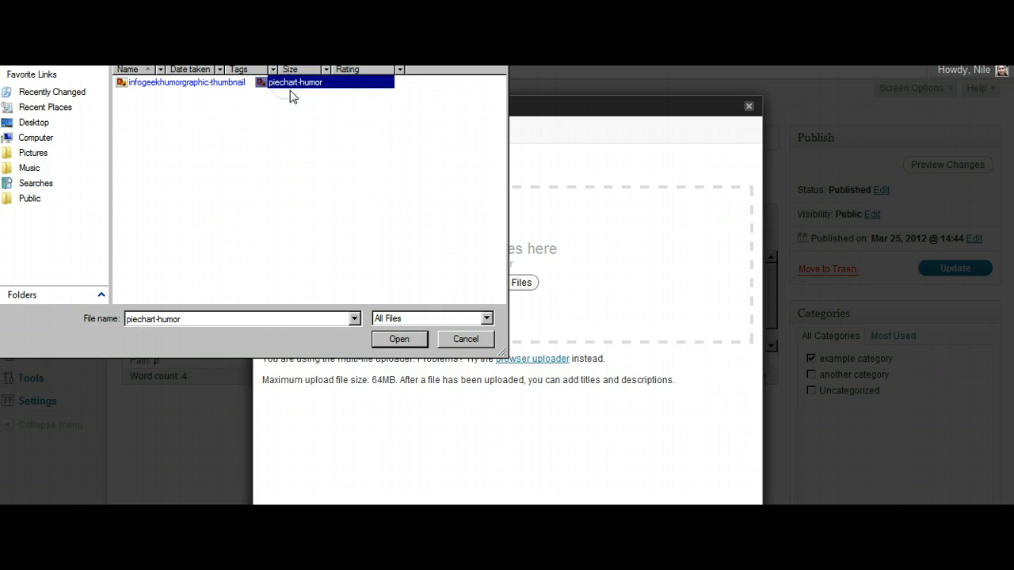
pyautogui.click(186, 84)
pyautogui.click(384, 342)
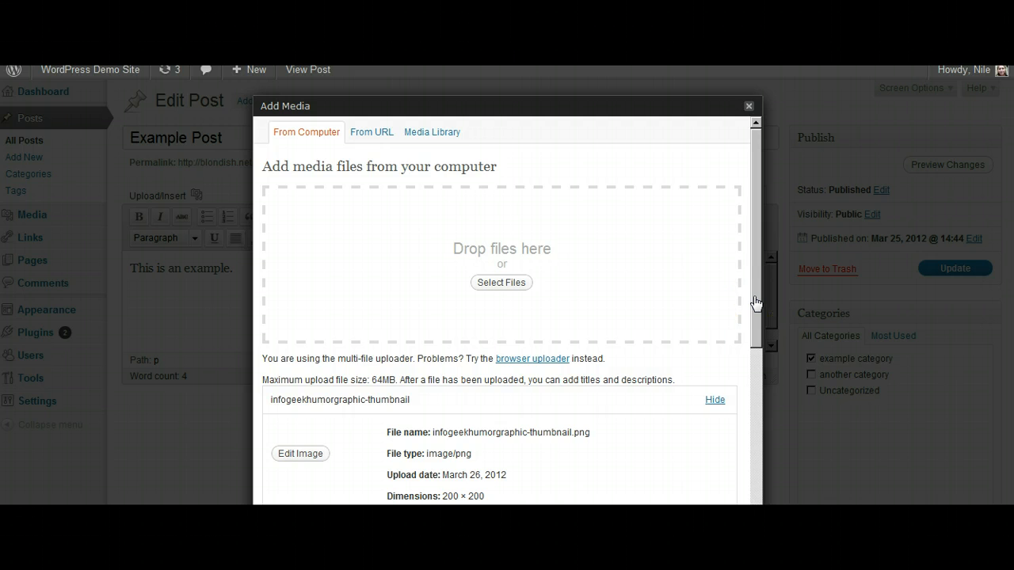
# Step: Set the uploaded image's alternate text to "geek humor graphic"
pyautogui.moveTo(756, 303); pyautogui.dragTo(754, 446)
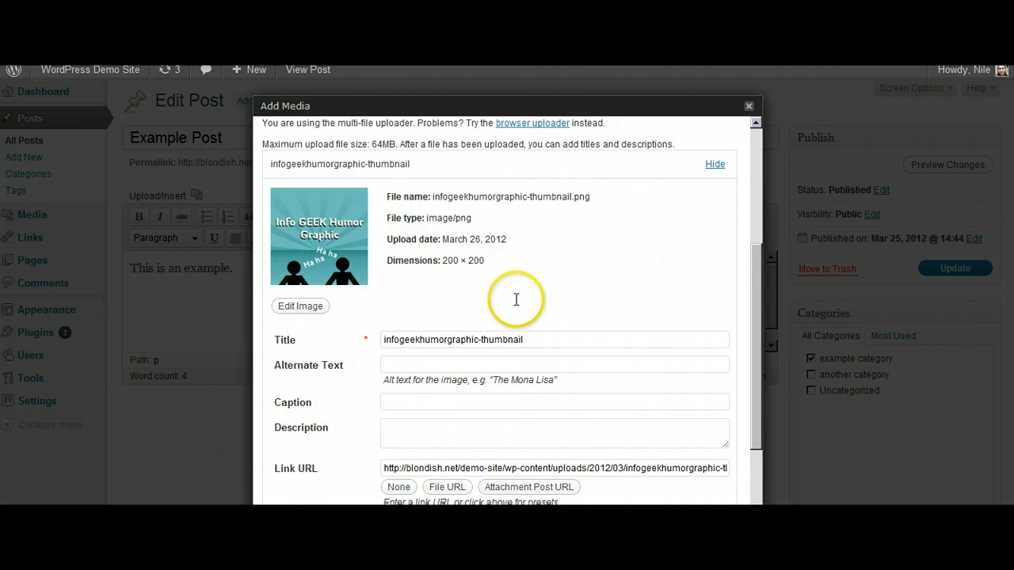
pyautogui.scroll(-1, 518, 298)
pyautogui.click(516, 298)
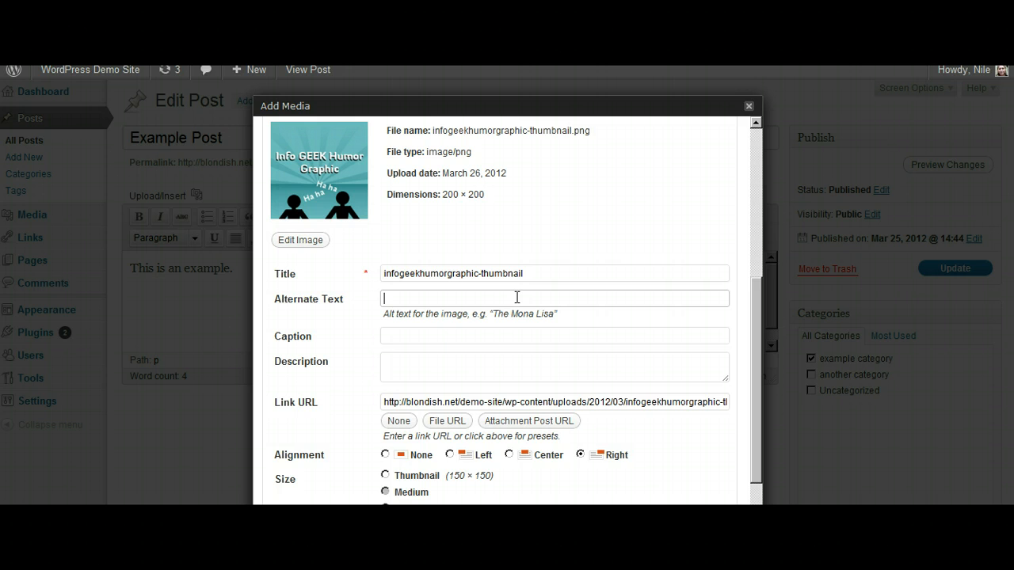
pyautogui.write('geek humor graphic')
# Step: Insert the uploaded image into the post, leaving its caption and description blank
pyautogui.click(757, 309)
pyautogui.moveTo(757, 309); pyautogui.dragTo(756, 324)
pyautogui.click(558, 294)
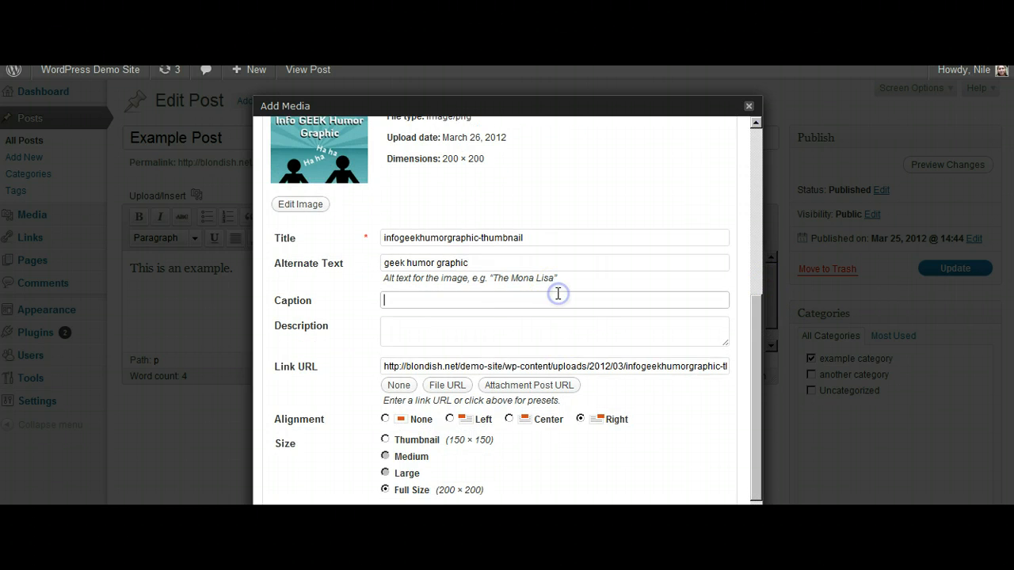
pyautogui.click(525, 335)
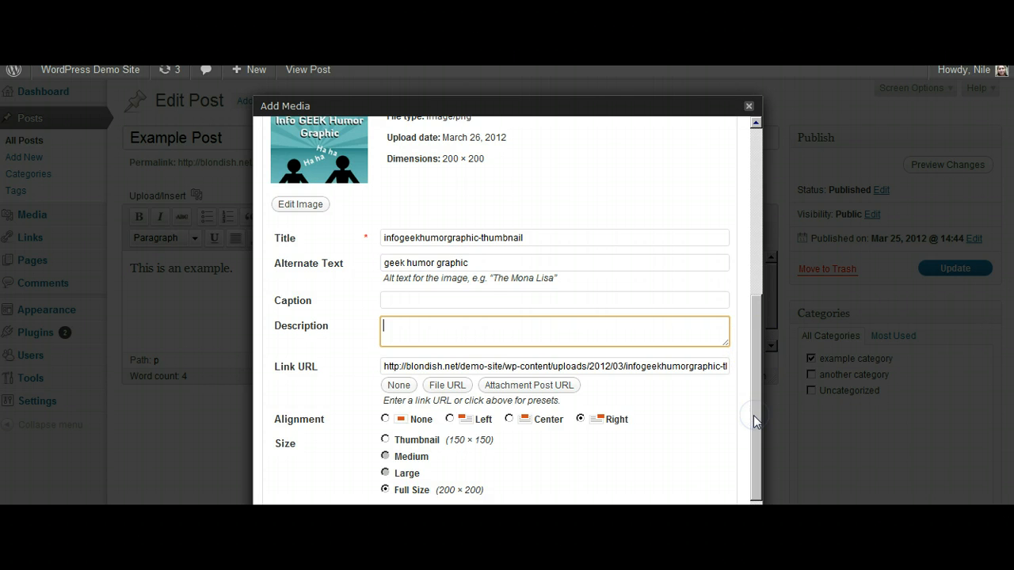
pyautogui.scroll(-1, 272, 410)
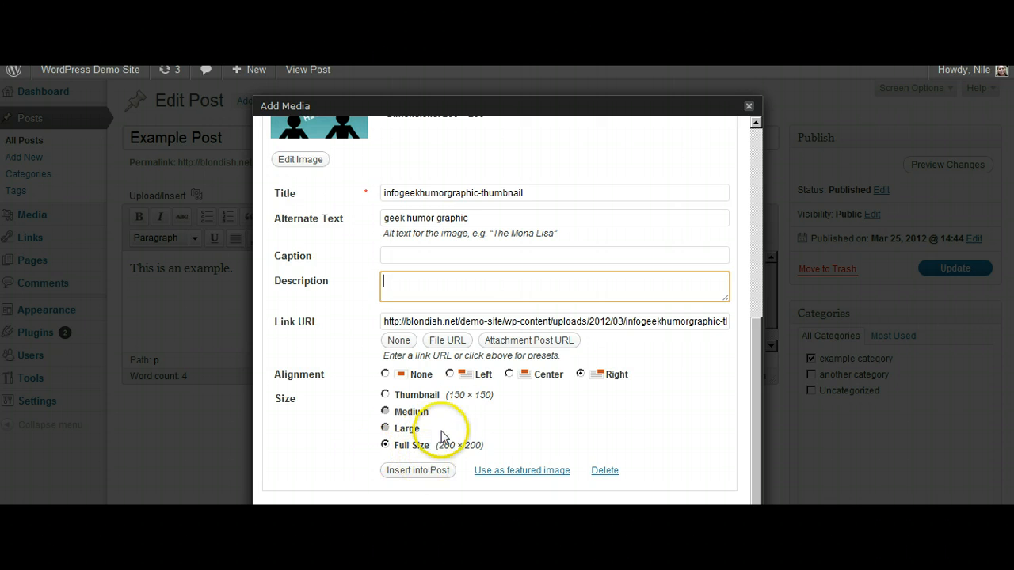
pyautogui.click(406, 474)
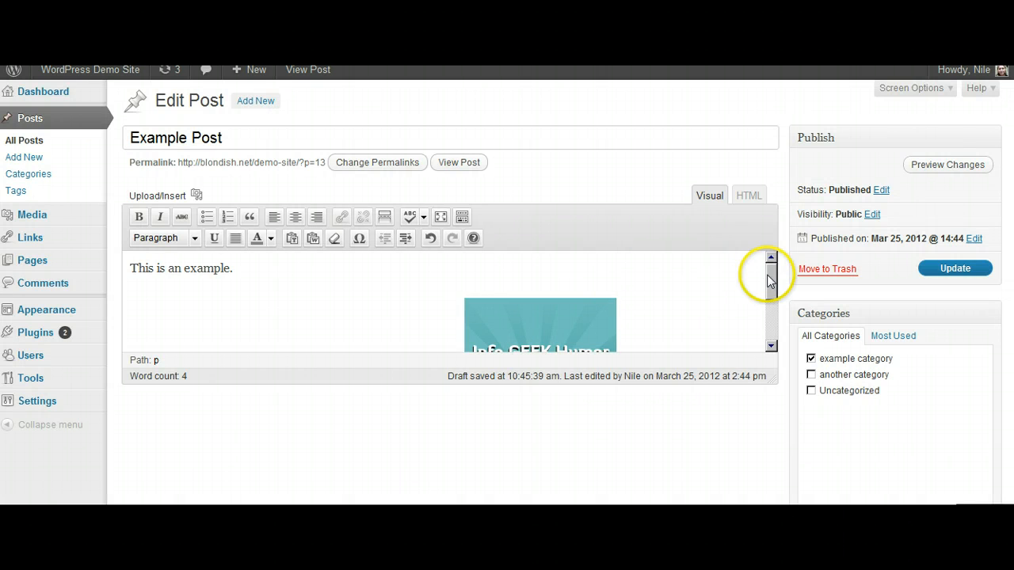
# Step: Center the inserted image in the post body
pyautogui.click(552, 316)
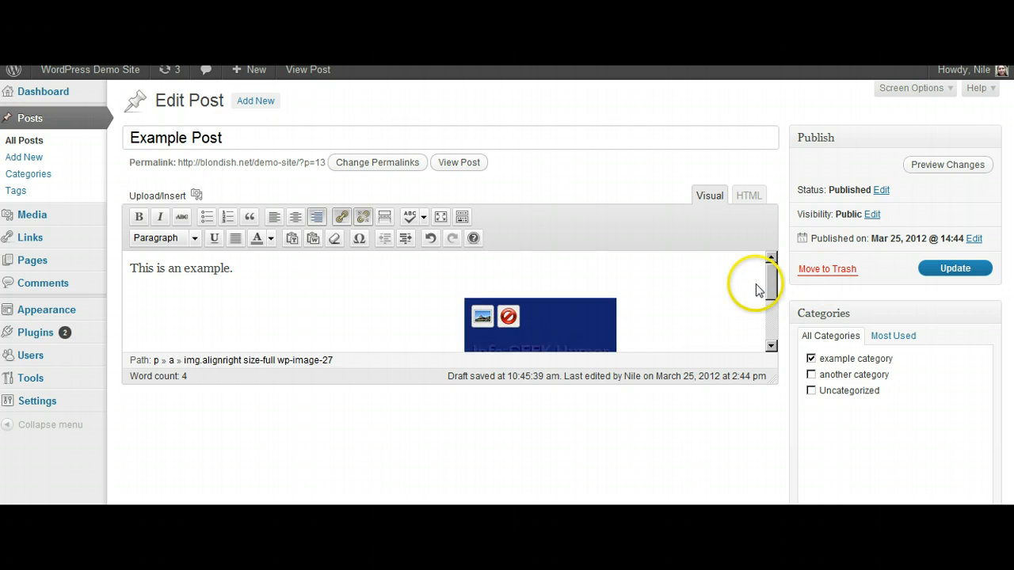
pyautogui.moveTo(768, 276)
pyautogui.mouseDown()
pyautogui.moveTo(759, 321)
pyautogui.moveTo(774, 280)
pyautogui.mouseUp()
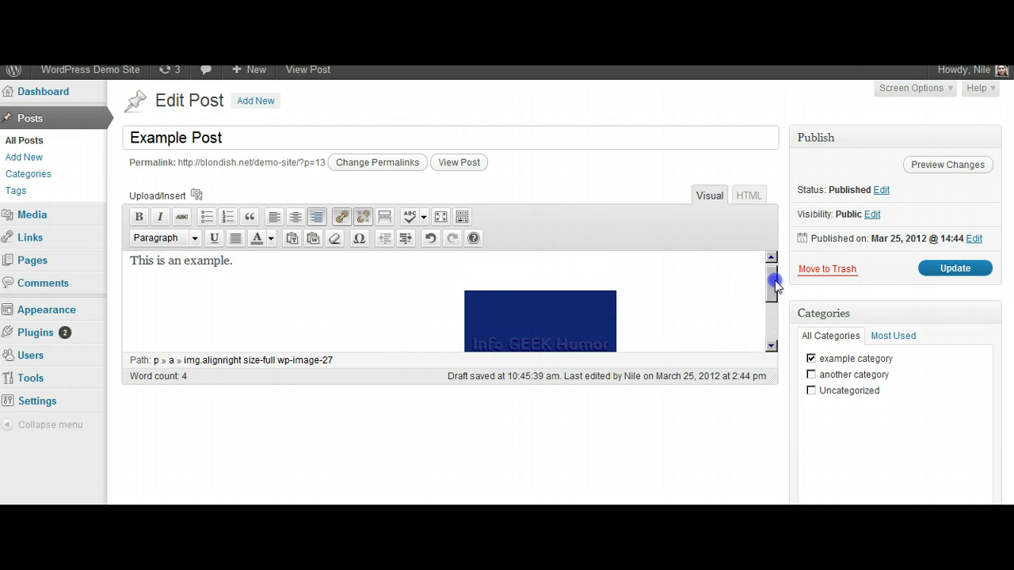
pyautogui.click(298, 217)
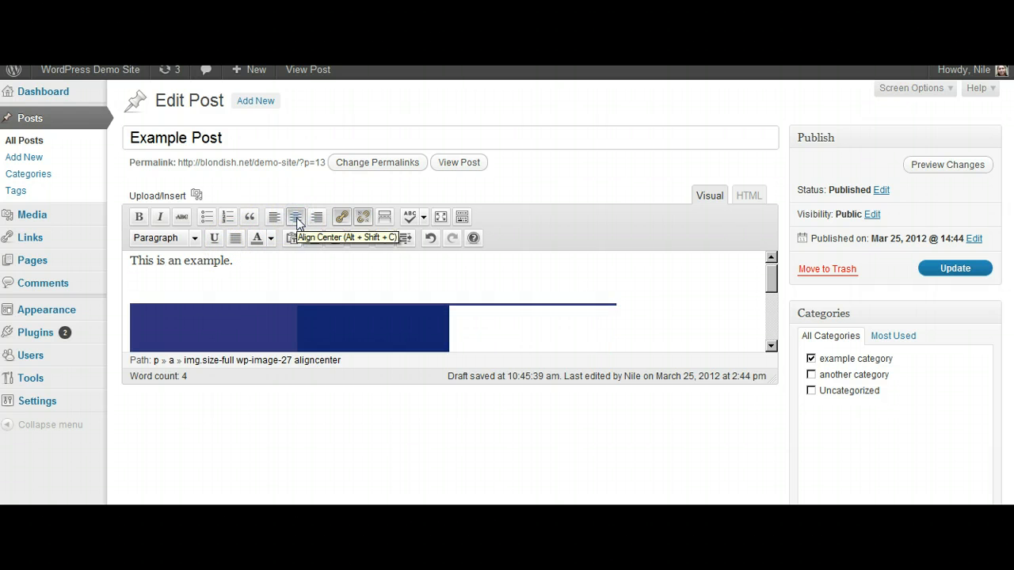
pyautogui.click(273, 219)
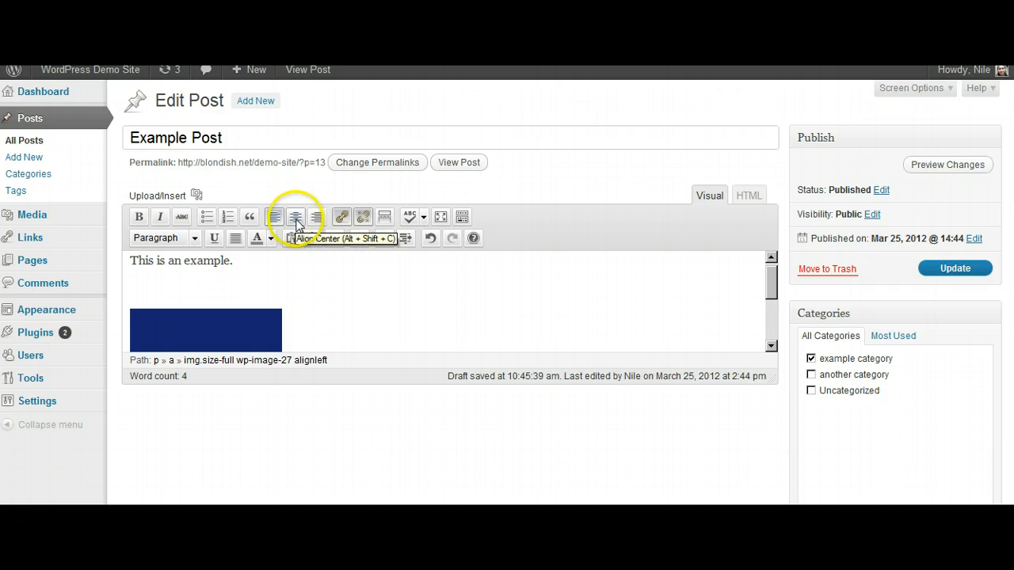
pyautogui.click(296, 220)
pyautogui.click(480, 325)
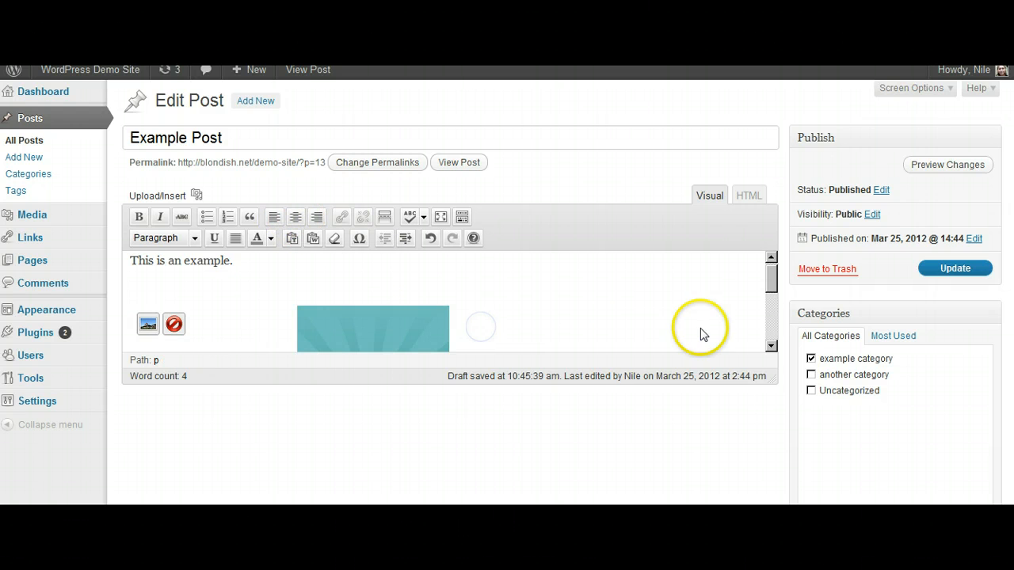
pyautogui.moveTo(770, 277); pyautogui.dragTo(768, 293)
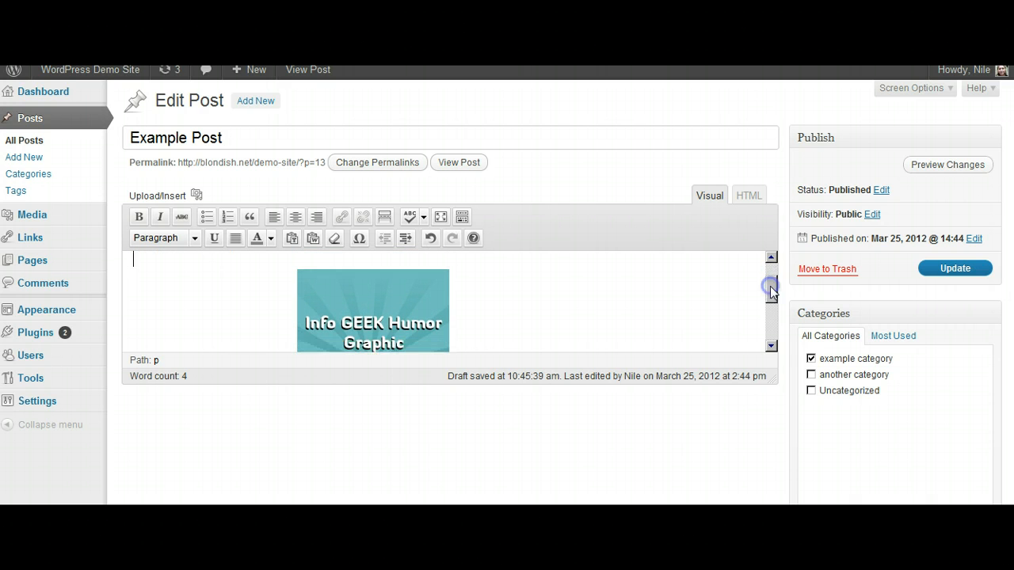
# Step: Switch the post to its HTML source and examine the image's link address
pyautogui.click(752, 196)
pyautogui.click(751, 197)
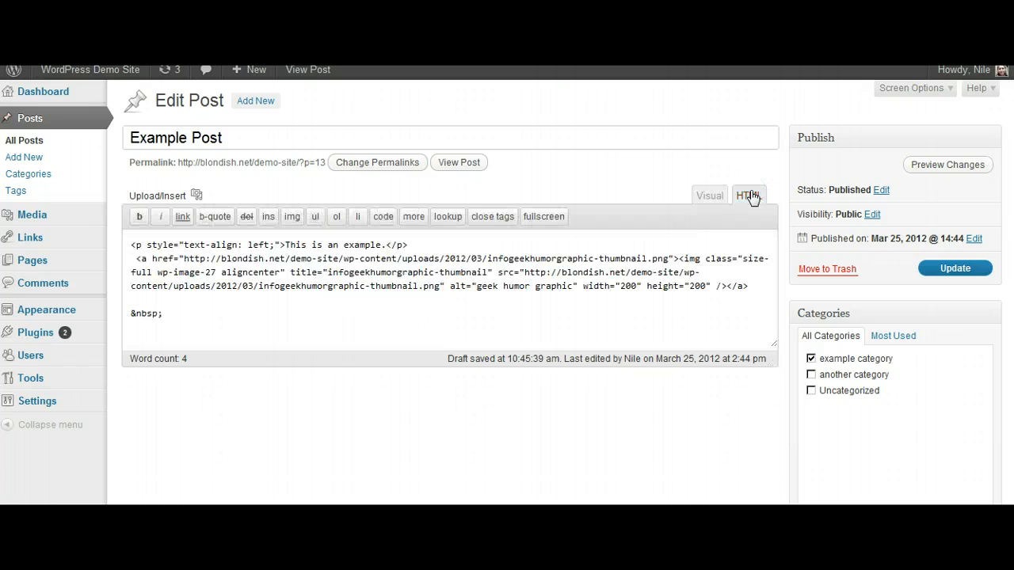
pyautogui.click(748, 205)
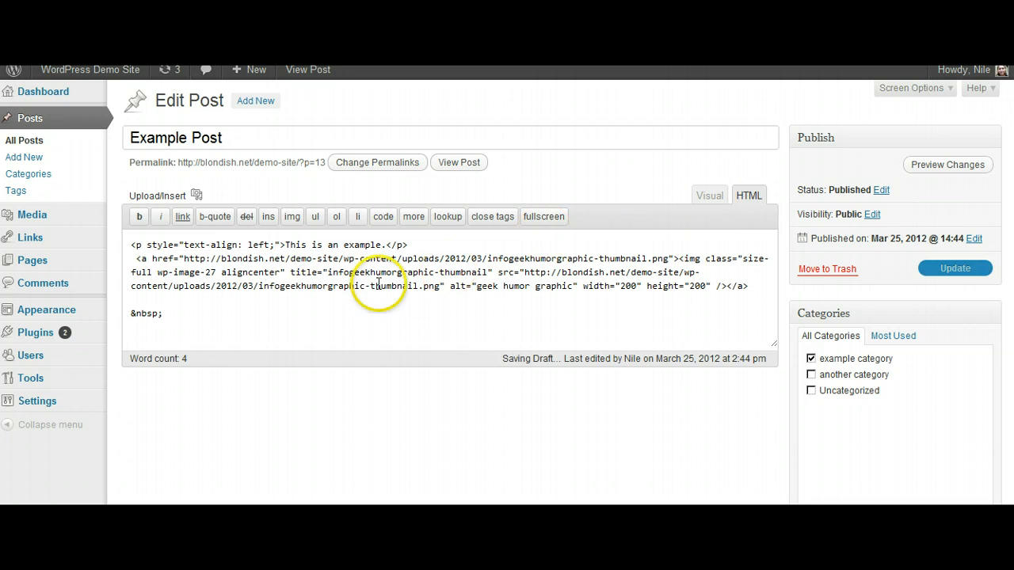
pyautogui.moveTo(749, 285); pyautogui.dragTo(132, 260)
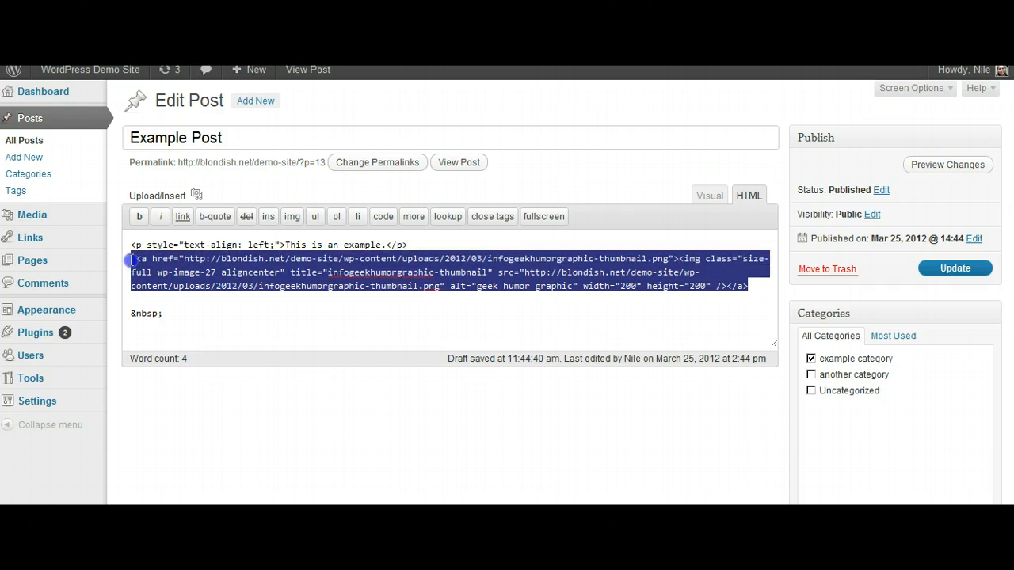
pyautogui.click(165, 269)
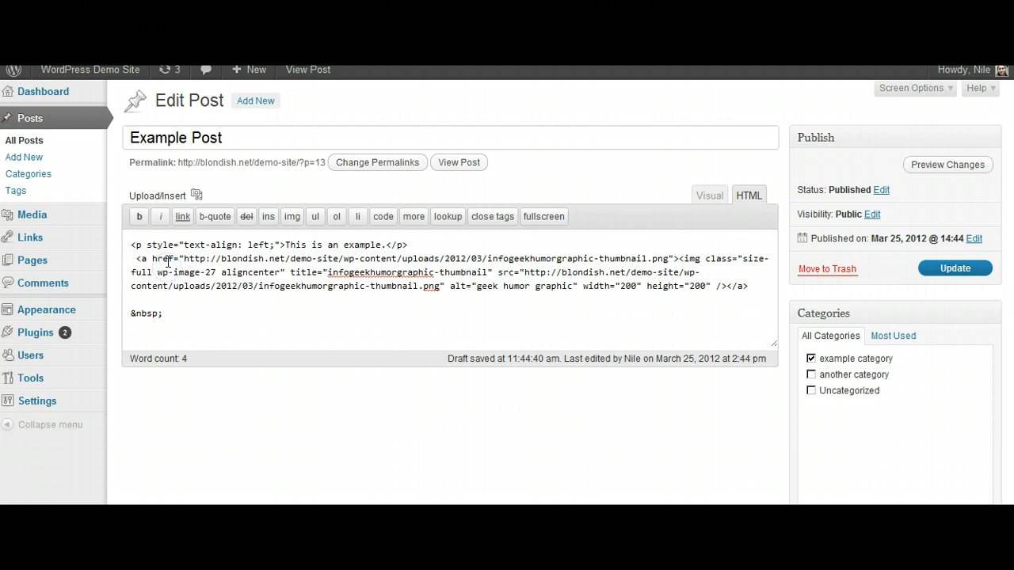
pyautogui.moveTo(183, 258); pyautogui.dragTo(676, 258)
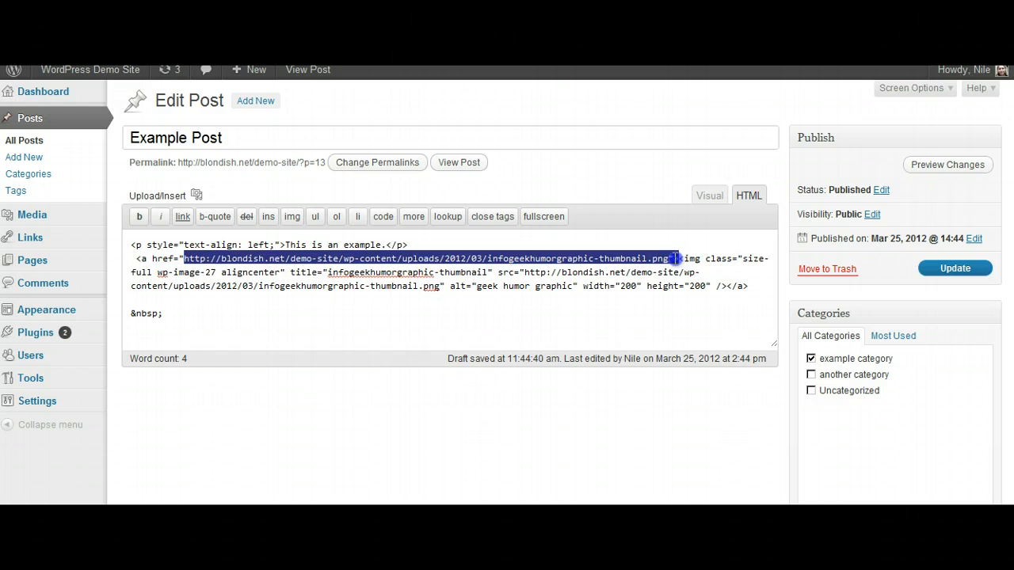
pyautogui.click(730, 258)
pyautogui.click(742, 258)
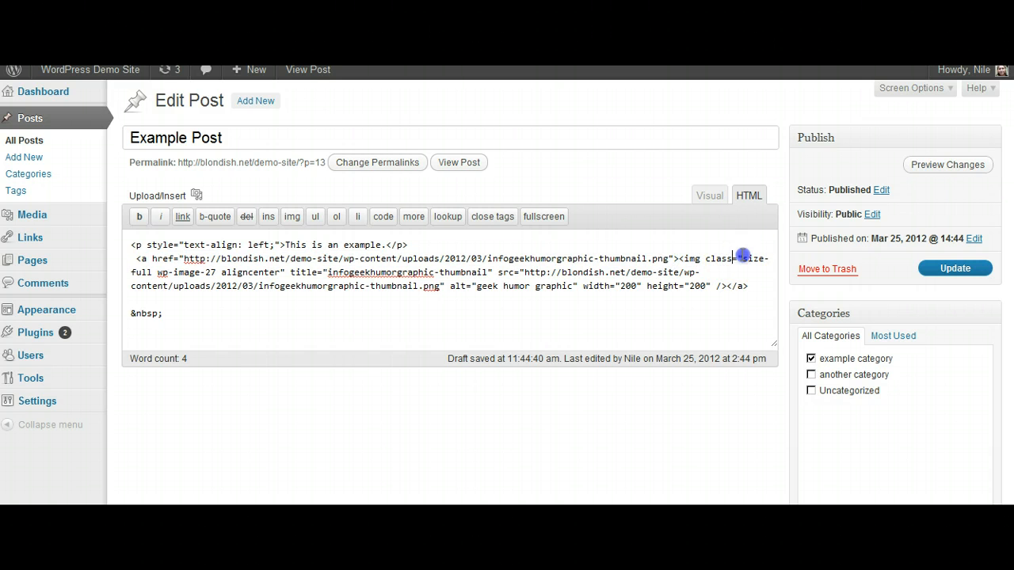
# Step: Examine the class and title attributes of the image tag in the HTML source
pyautogui.moveTo(742, 258); pyautogui.dragTo(710, 272)
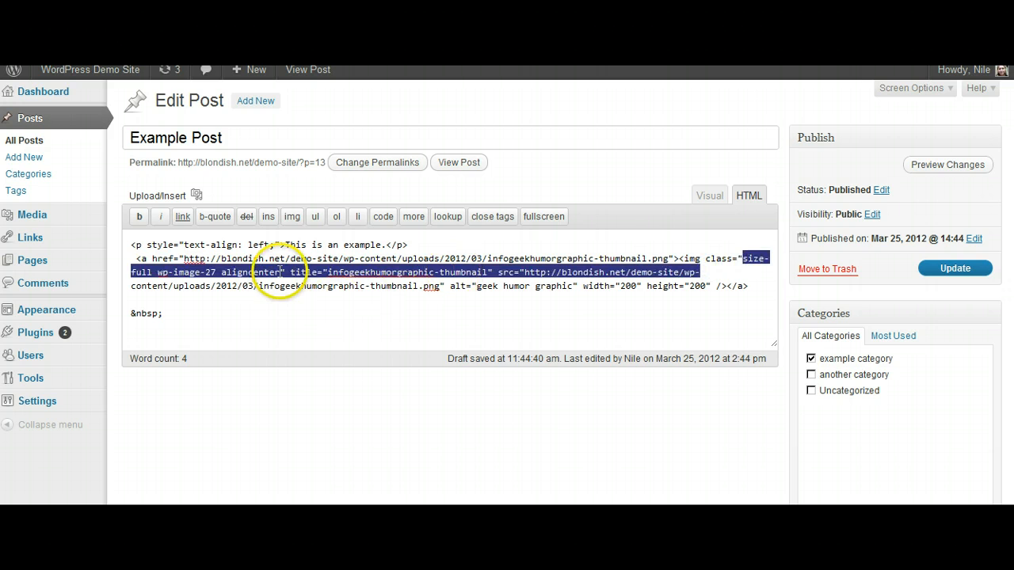
pyautogui.click(279, 272)
pyautogui.moveTo(278, 272); pyautogui.dragTo(157, 273)
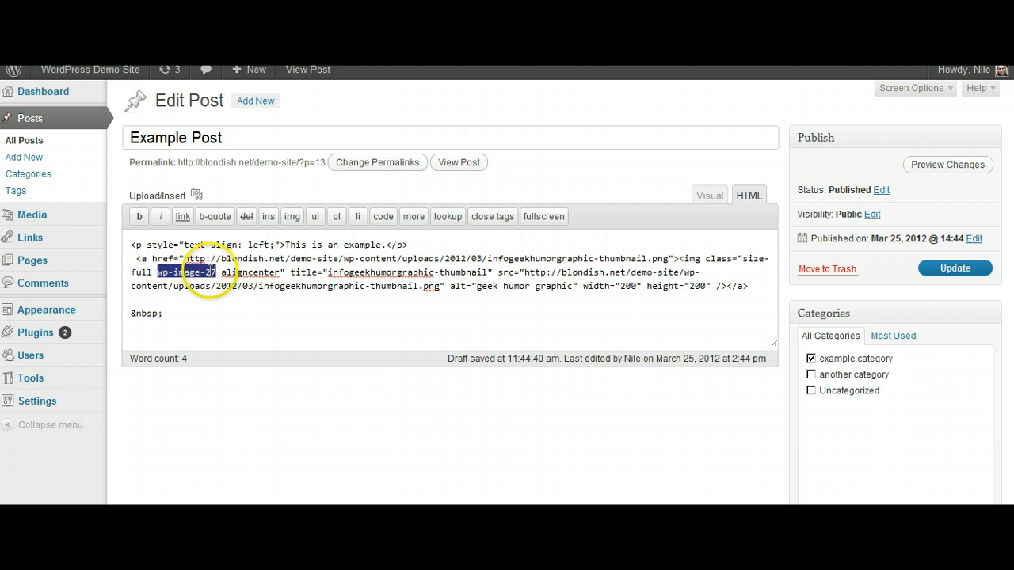
pyautogui.click(266, 272)
pyautogui.moveTo(282, 272); pyautogui.dragTo(221, 272)
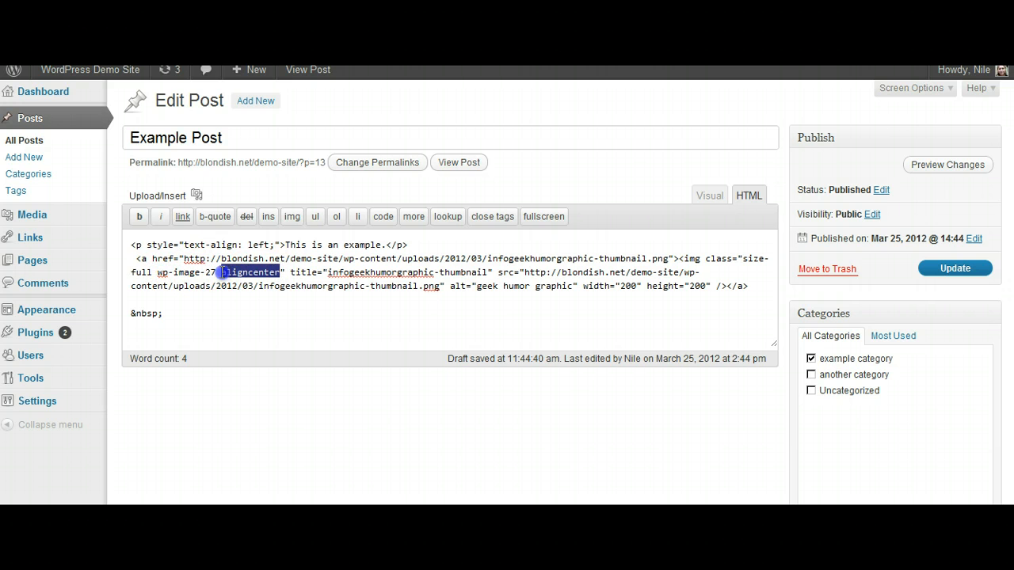
pyautogui.click(337, 272)
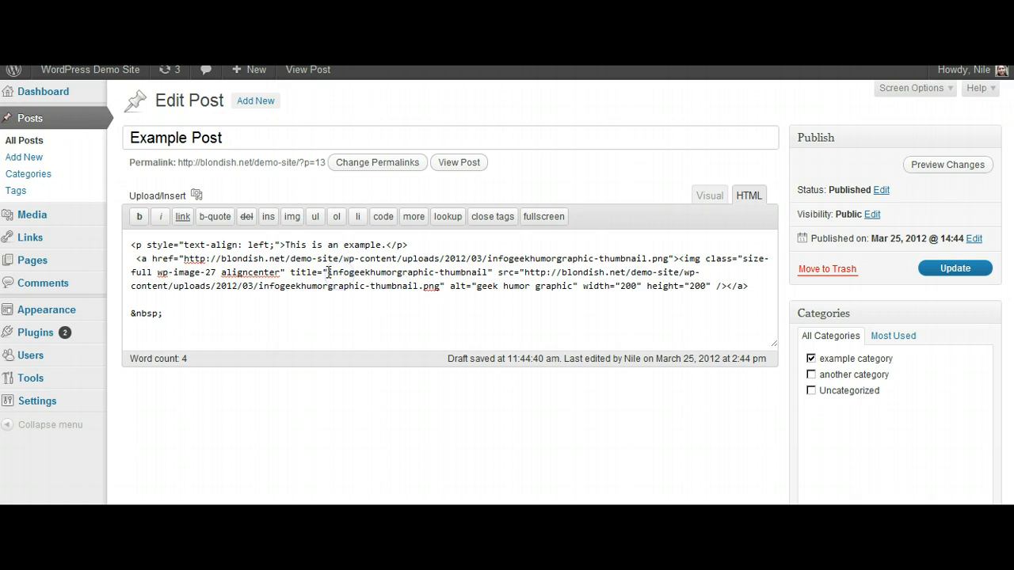
pyautogui.moveTo(331, 272); pyautogui.dragTo(491, 273)
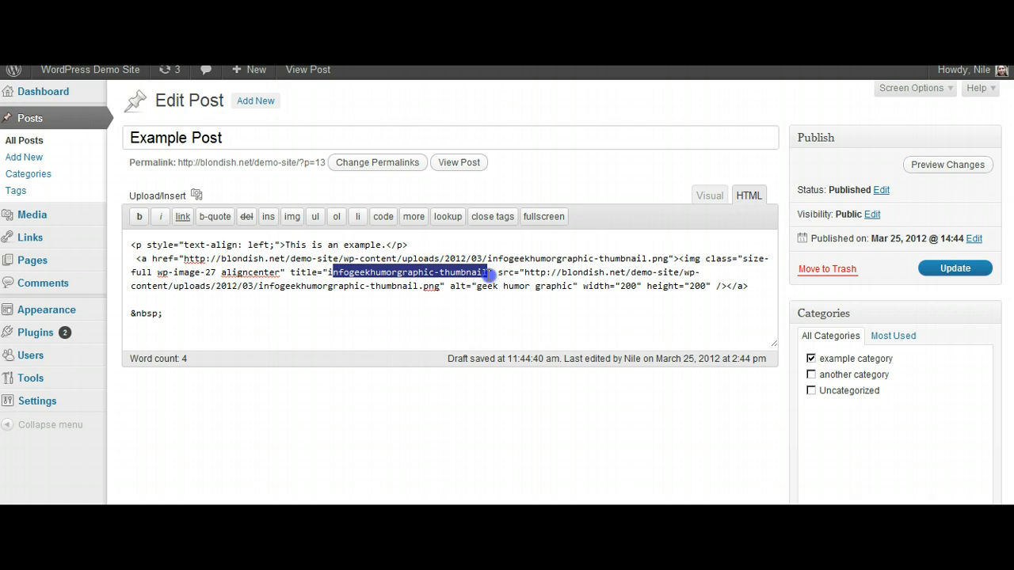
# Step: Examine the image tag's source address, alternate text, width and height attributes
pyautogui.click(522, 272)
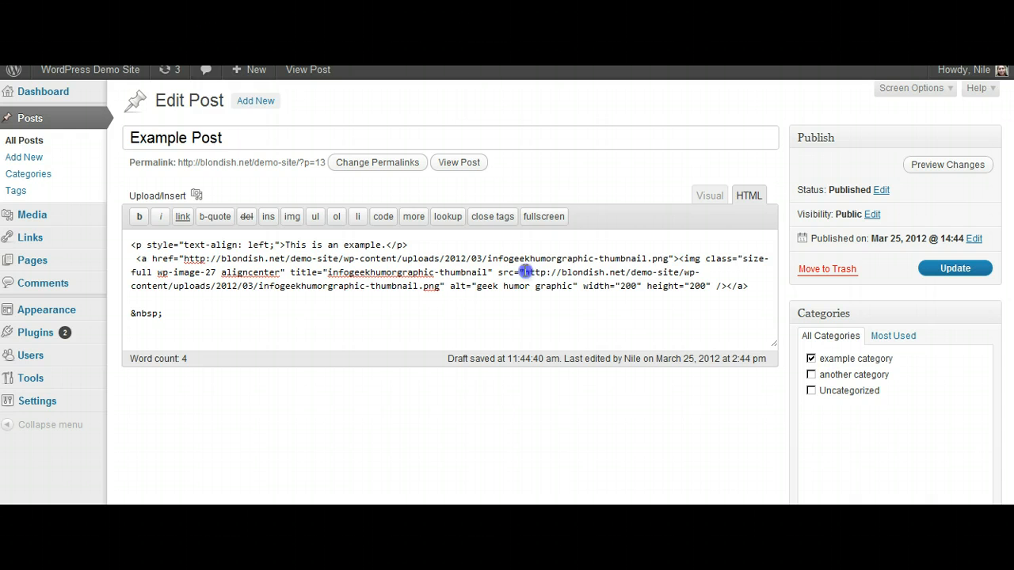
pyautogui.moveTo(524, 272); pyautogui.dragTo(440, 287)
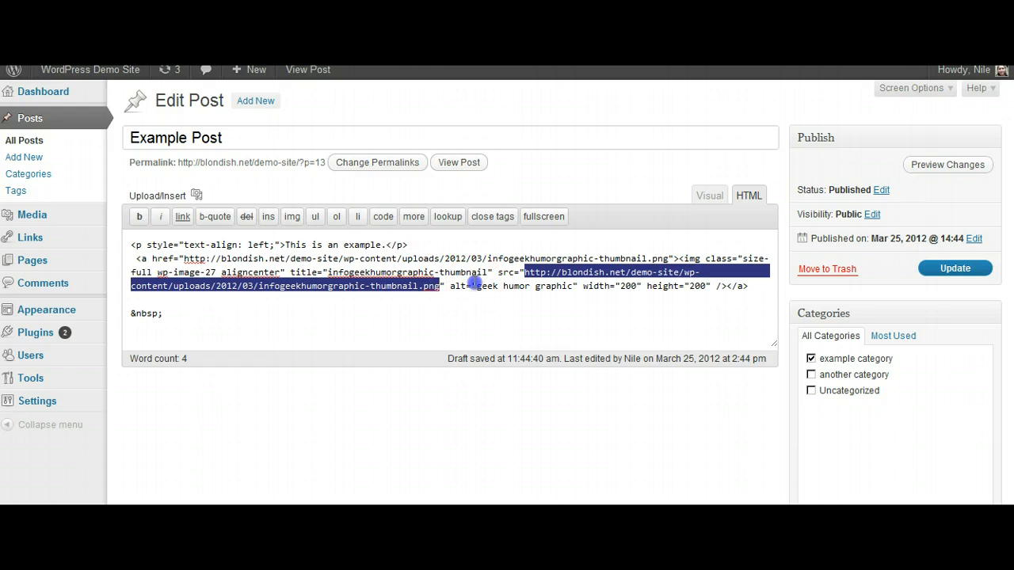
pyautogui.click(467, 286)
pyautogui.click(477, 286)
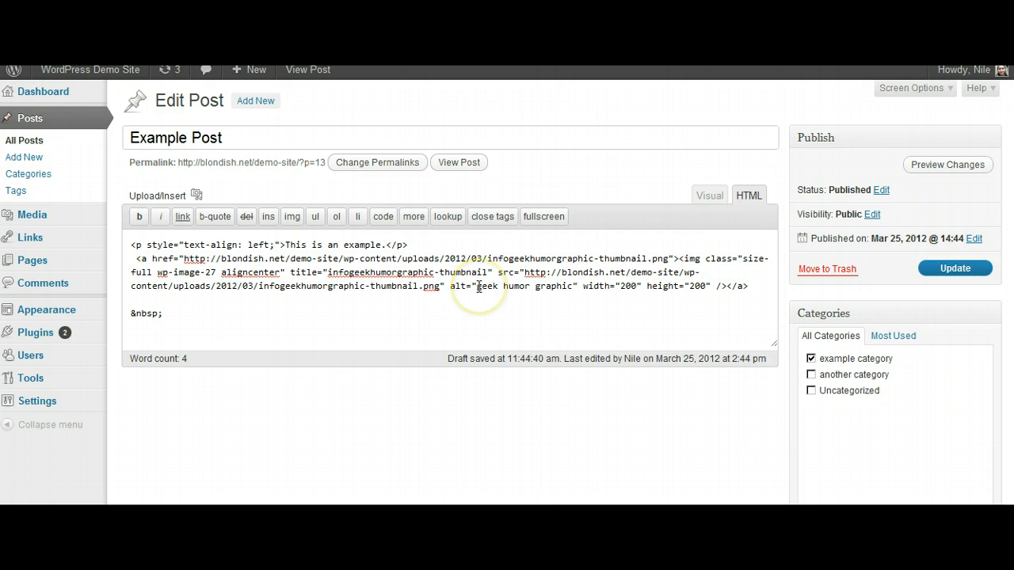
pyautogui.click(478, 286)
pyautogui.moveTo(478, 286); pyautogui.dragTo(708, 285)
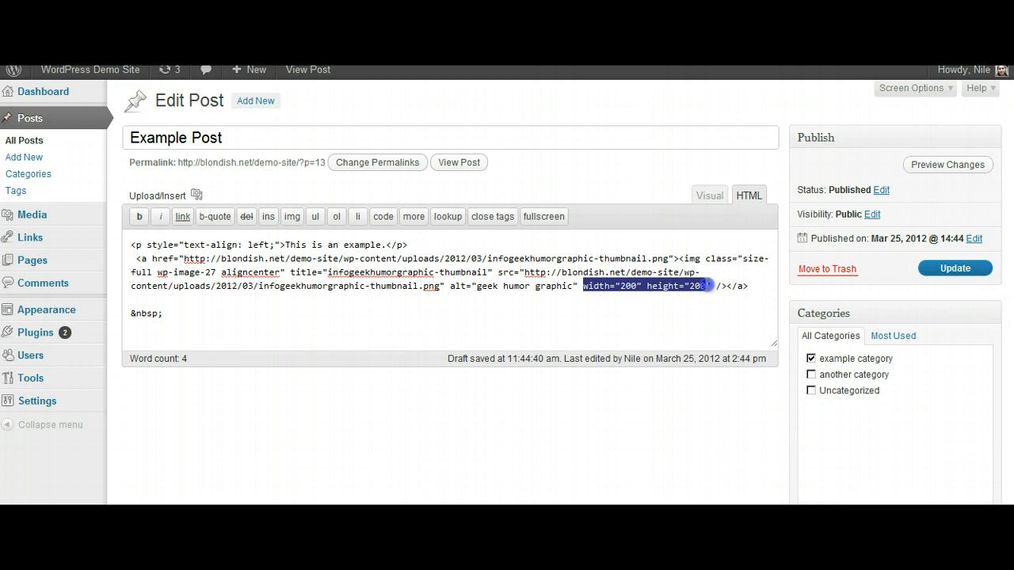
pyautogui.click(707, 286)
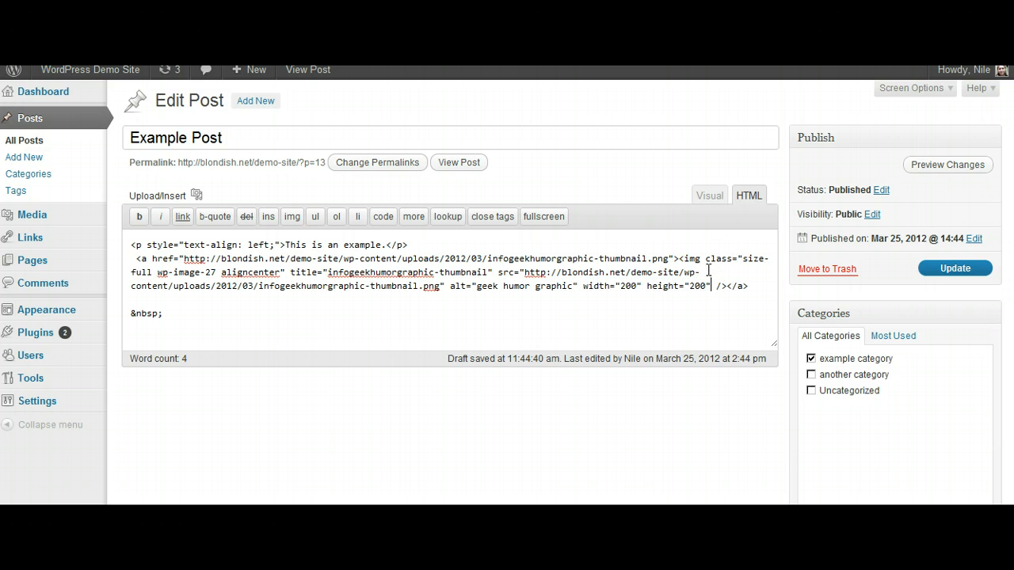
pyautogui.click(718, 259)
pyautogui.click(672, 273)
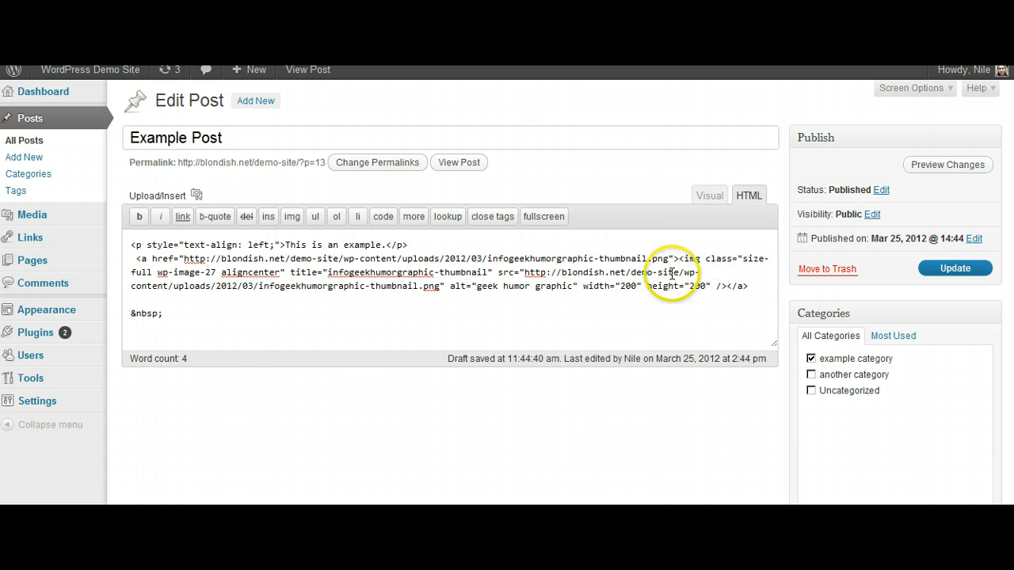
# Step: Delete the height attribute from the image tag and set its width to 100
pyautogui.moveTo(647, 286); pyautogui.dragTo(711, 286)
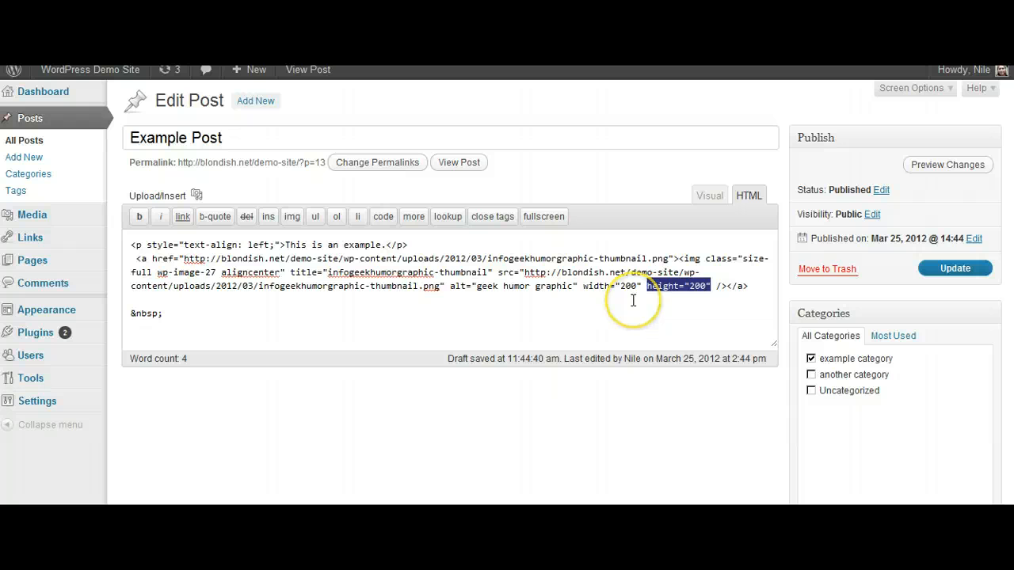
pyautogui.press('Delete')
pyautogui.press('Delete')
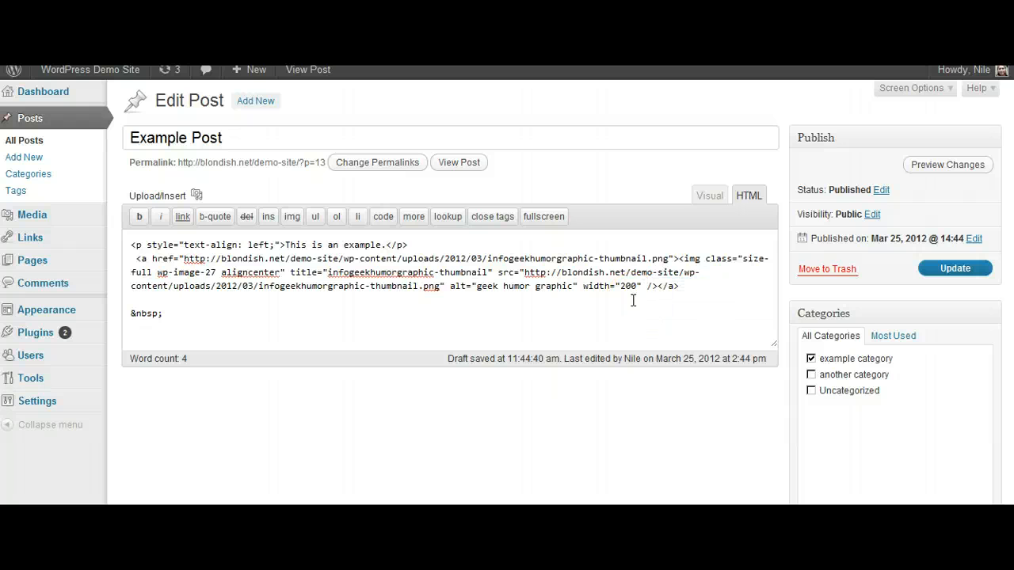
pyautogui.click(626, 285)
pyautogui.moveTo(626, 286); pyautogui.dragTo(621, 285)
pyautogui.write('1')
# Step: Check the resized image in the Visual editor and return to the HTML source
pyautogui.click(716, 202)
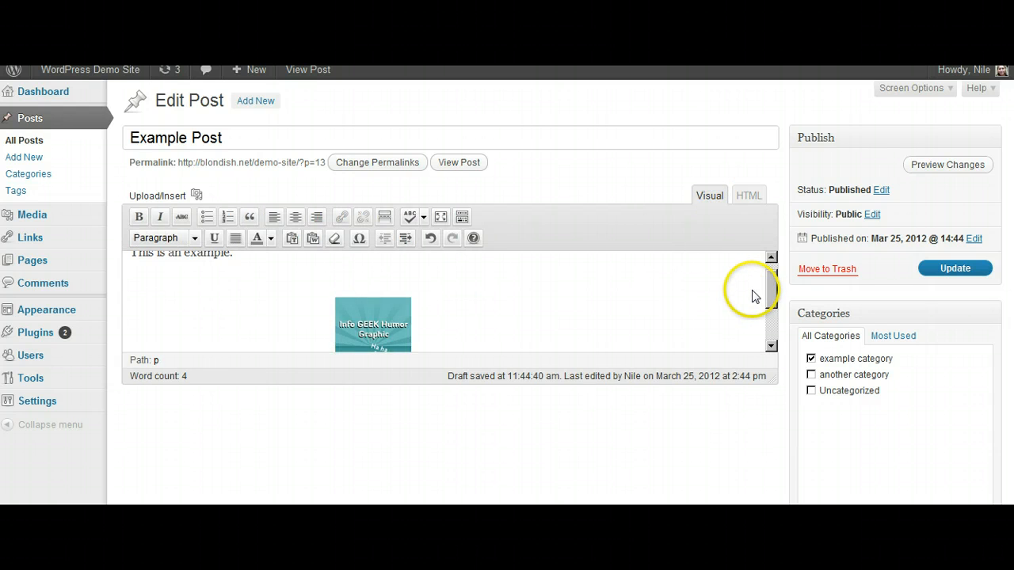
pyautogui.moveTo(772, 291); pyautogui.dragTo(769, 311)
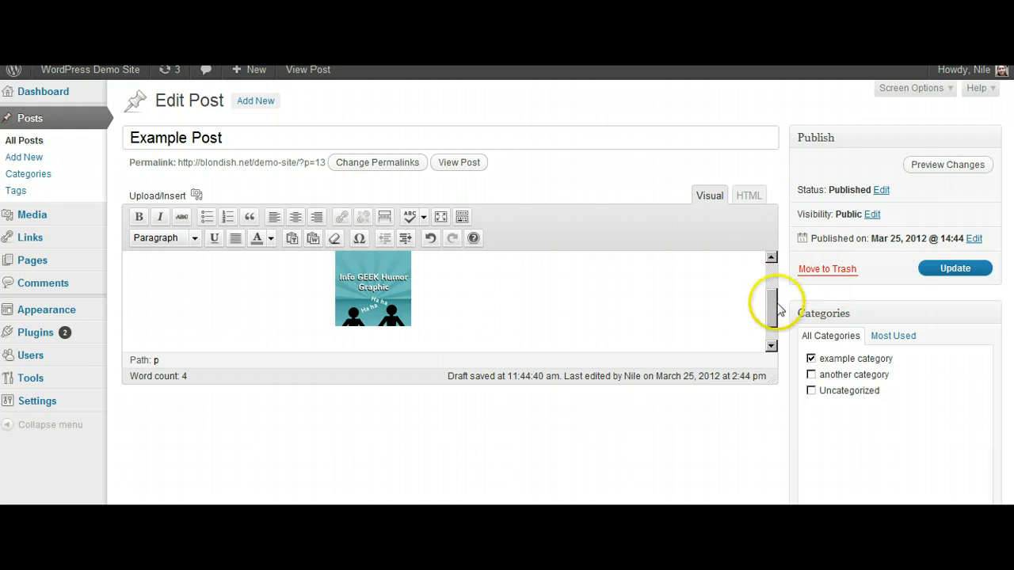
pyautogui.moveTo(772, 309); pyautogui.dragTo(767, 272)
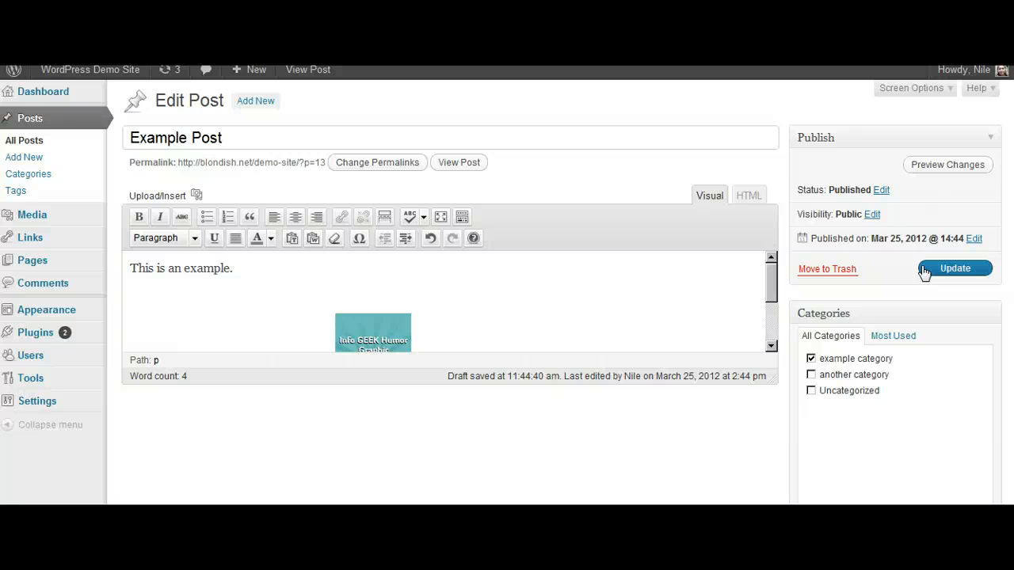
pyautogui.click(748, 195)
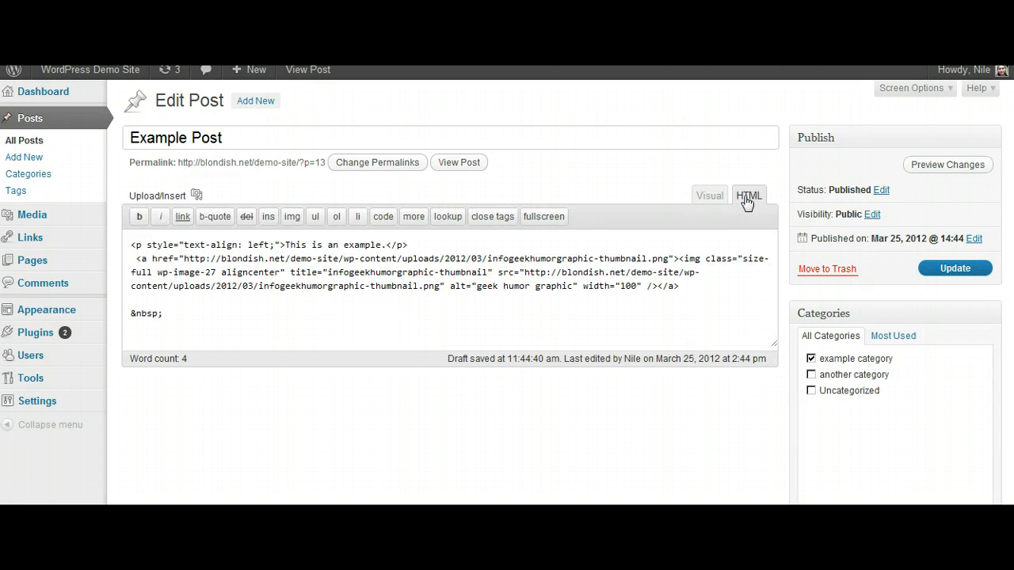